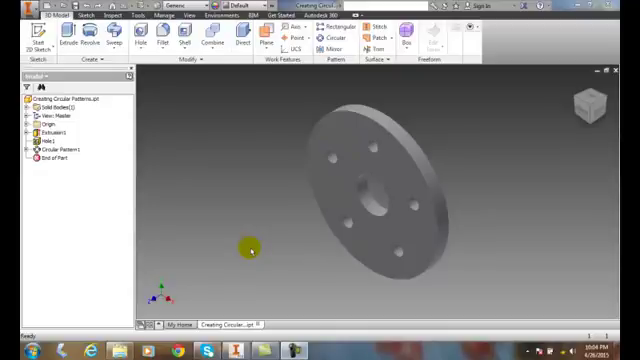
# Select the Hole1 feature in the model browser
pyautogui.click(46, 107)
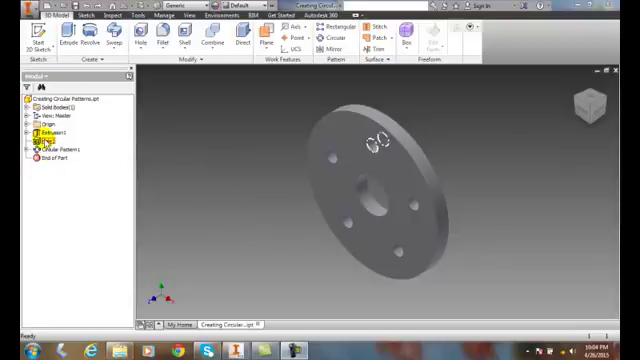
pyautogui.click(45, 141)
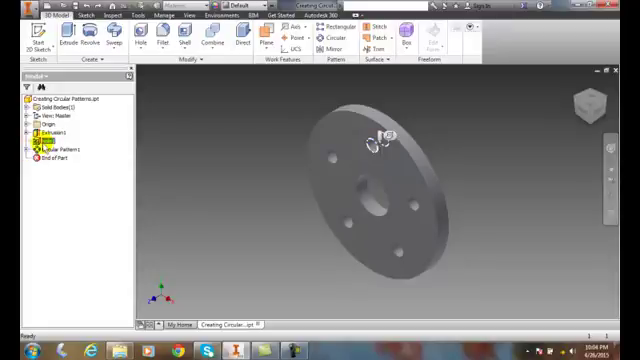
# Delete Hole1 and Circular Pattern1 from the feature's context menu
pyautogui.rightClick(44, 141)
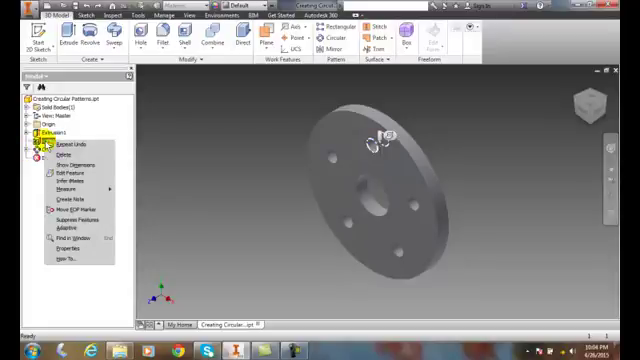
pyautogui.click(62, 155)
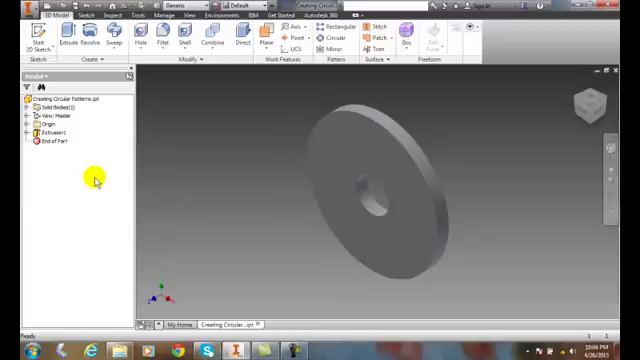
# Select Extrusion1 and choose Delete to bring up the Delete Features dialog
pyautogui.click(53, 133)
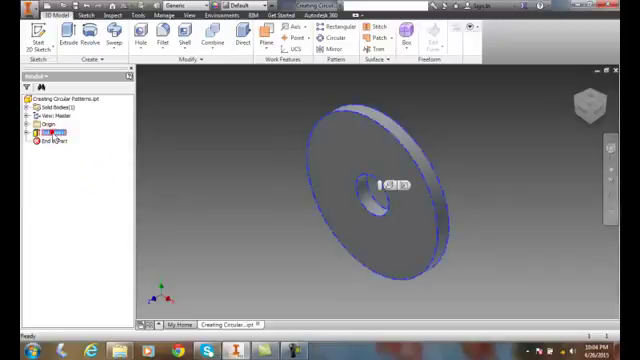
pyautogui.rightClick(55, 135)
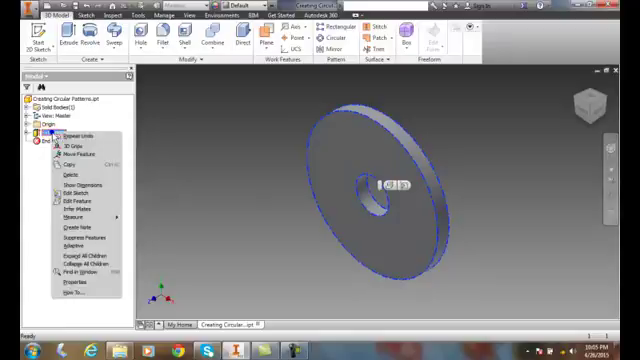
pyautogui.click(66, 176)
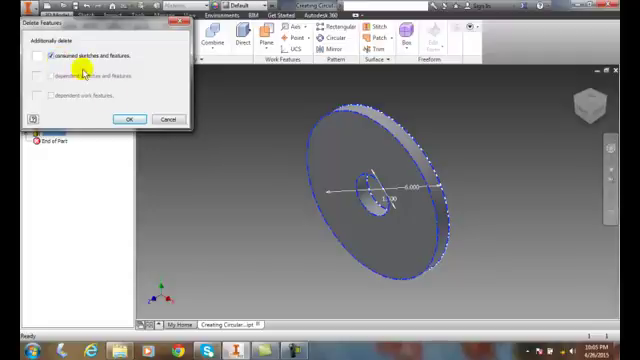
# Confirm deleting Extrusion1 and expand the View: Master node in the browser
pyautogui.click(130, 119)
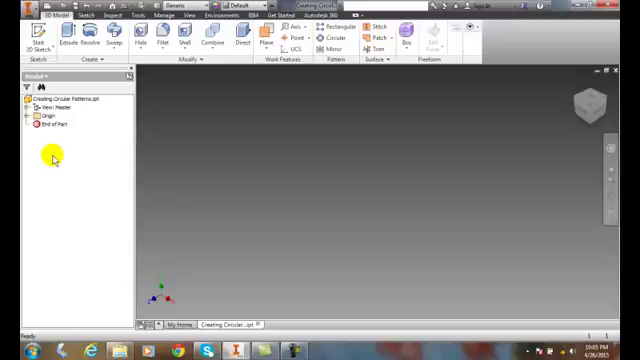
pyautogui.click(33, 108)
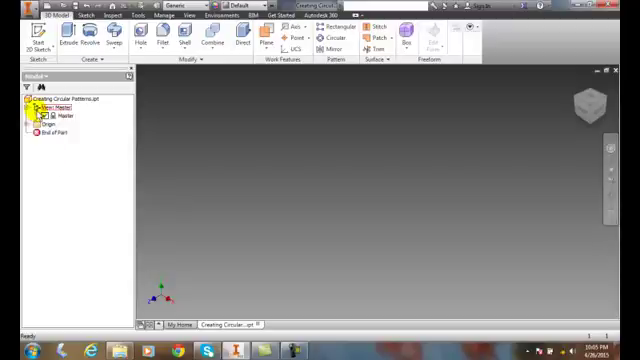